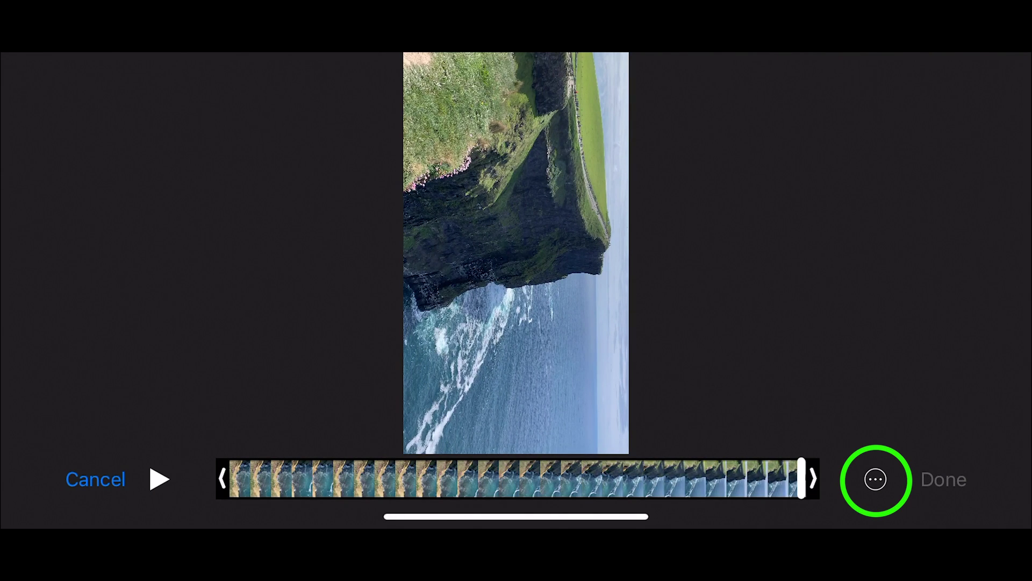
From the Photos edit view's ••• menu, send the vertical sea-cliff clip to iMovie.
click(875, 479)
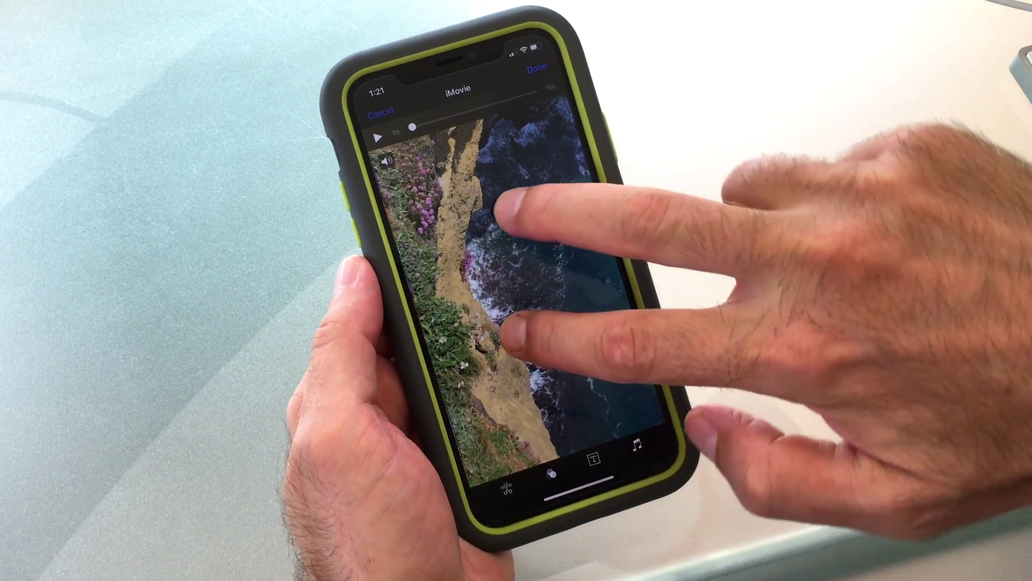
Rotate the sea-cliff clip from portrait to landscape and finish with Done to export it.
drag(508, 210, 497, 209)
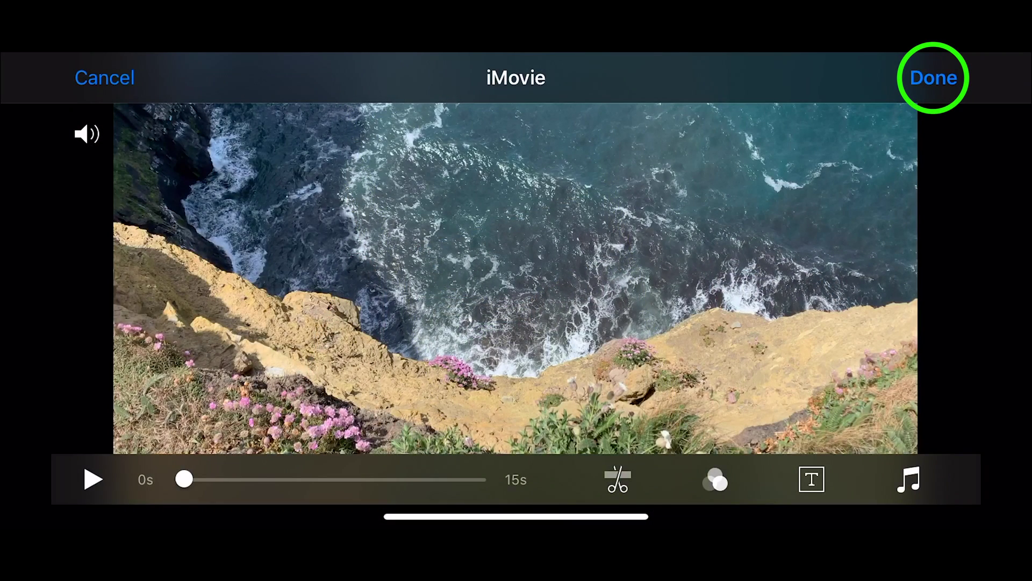
click(933, 77)
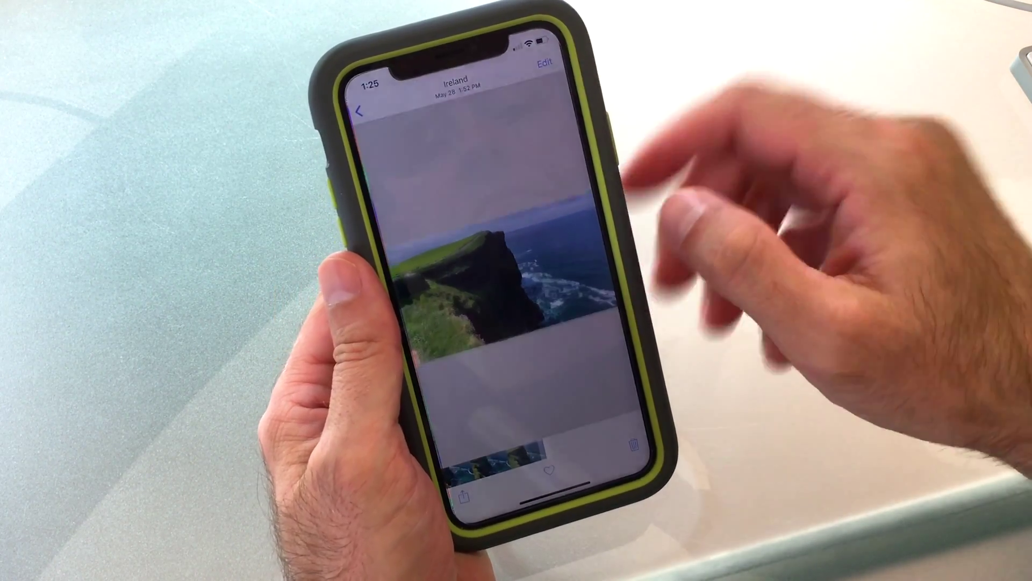
Reopen the rotated Ireland cliff video in Photos edit mode so Cancel and Revert appear.
click(544, 63)
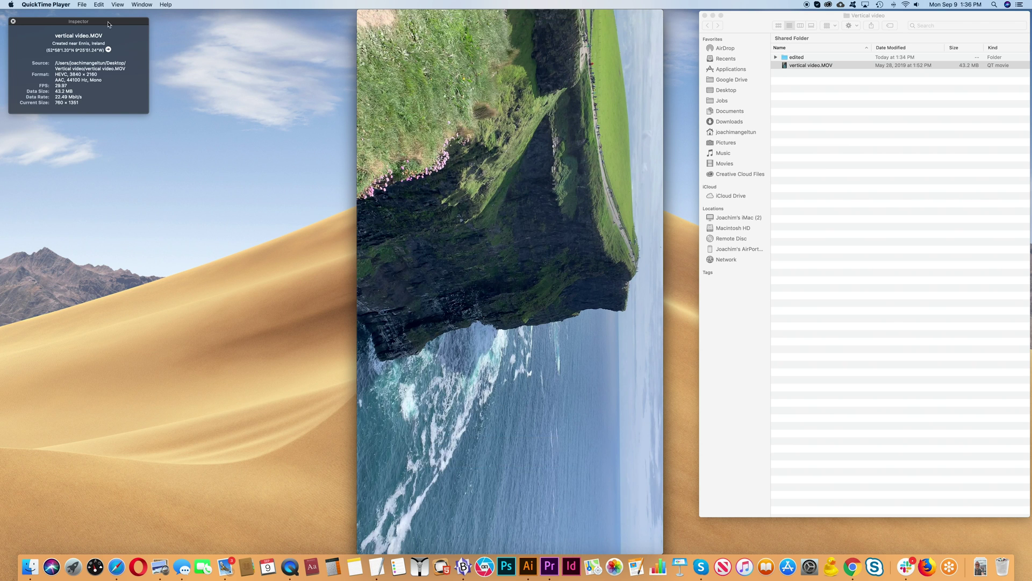
Apply Edit > Rotate Left to the cliff video and move the player window off the Finder folder.
click(99, 5)
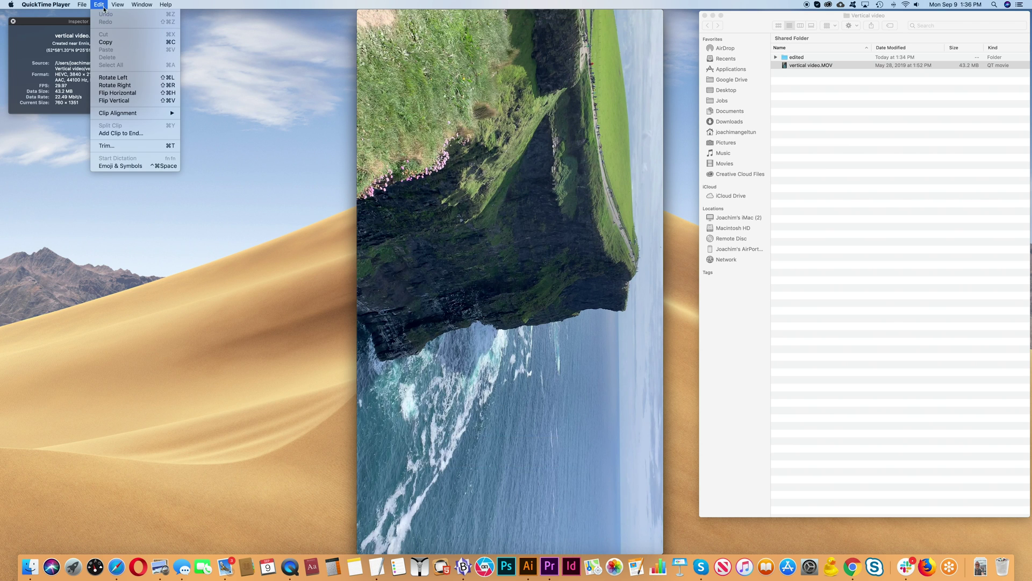
click(117, 78)
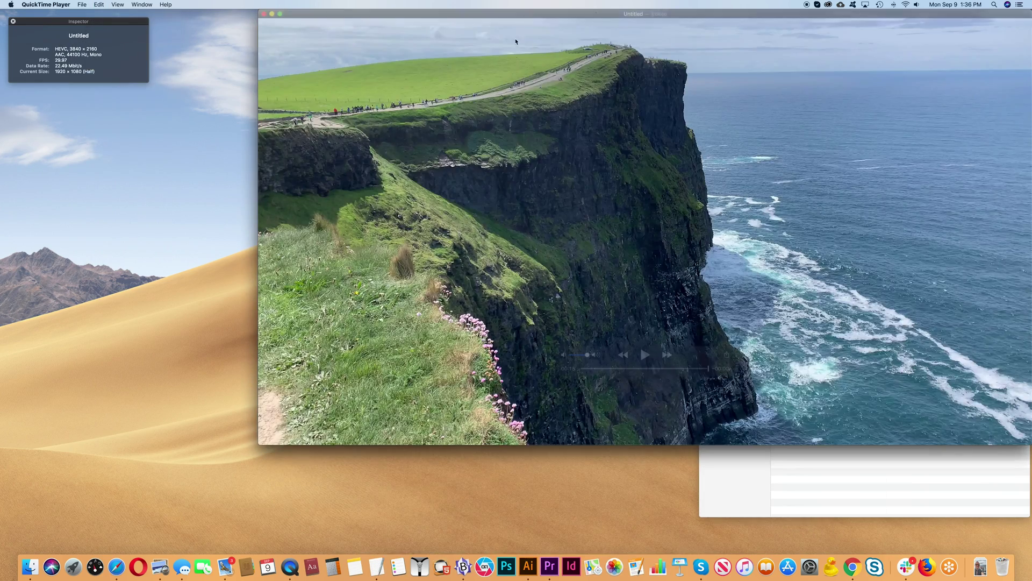
drag(719, 17, 499, 95)
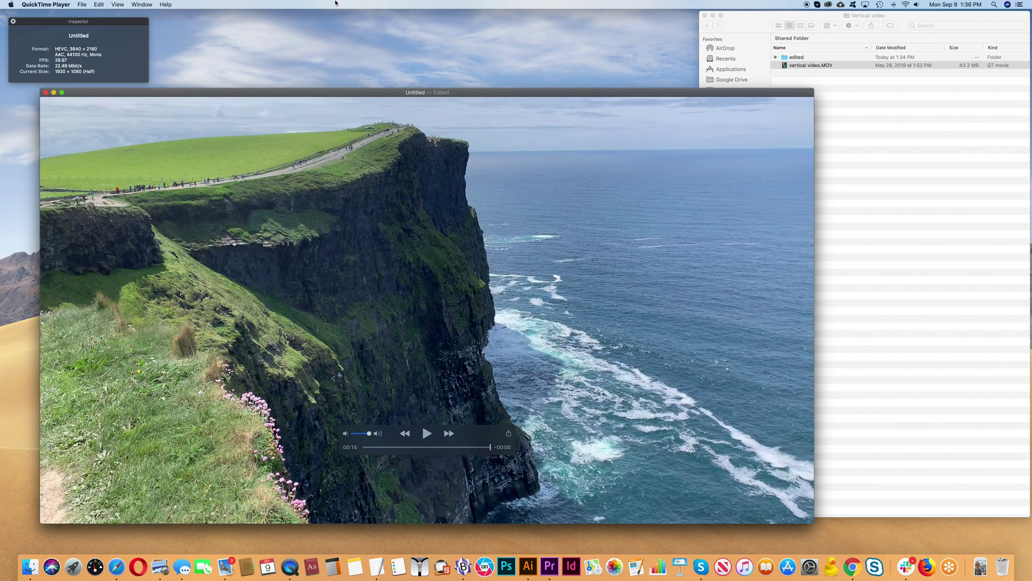
Export the rotated clip at 4K with HEVC as 'horizontal video.mov'.
click(82, 4)
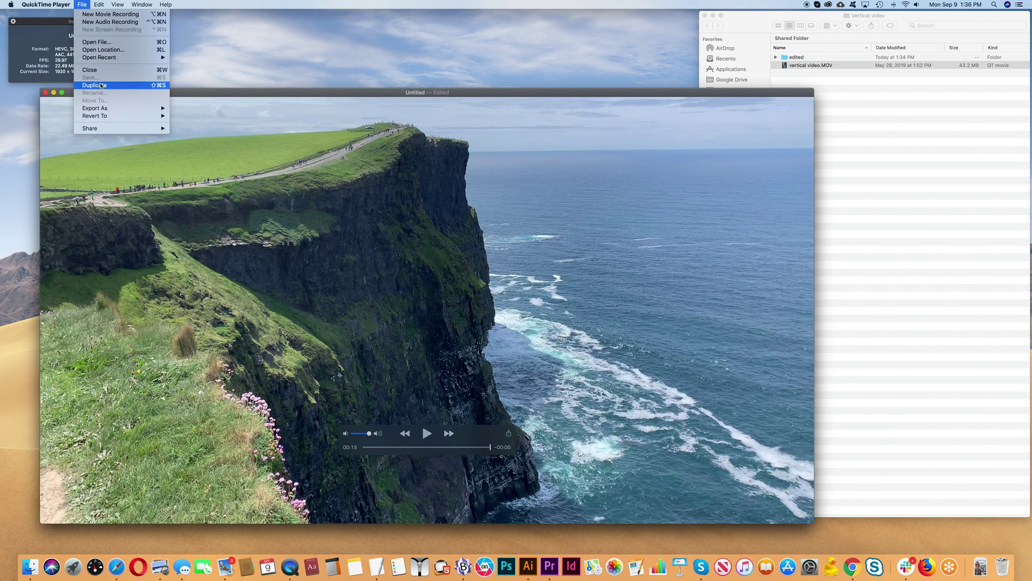
mouse_move(102, 111)
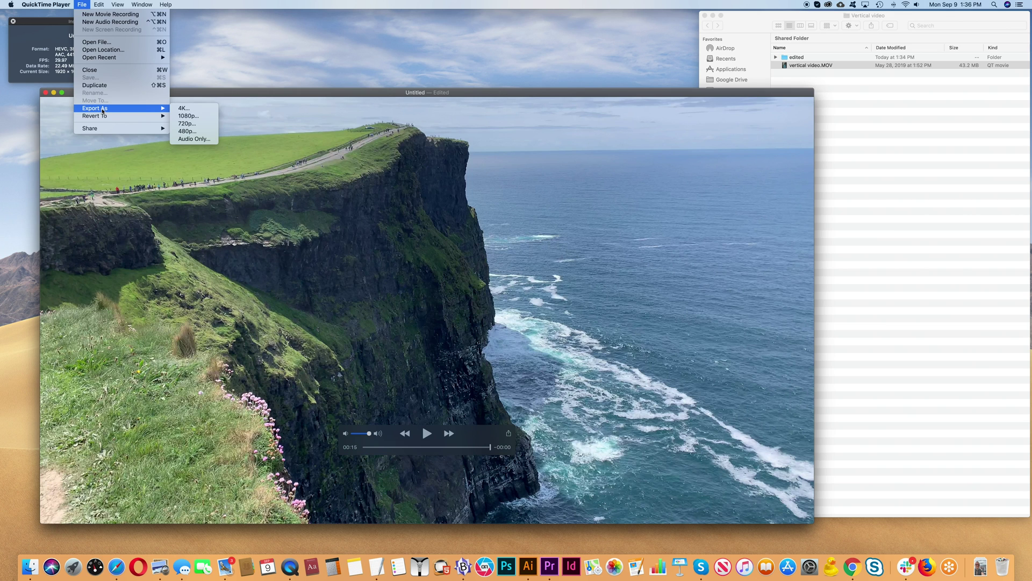
click(190, 111)
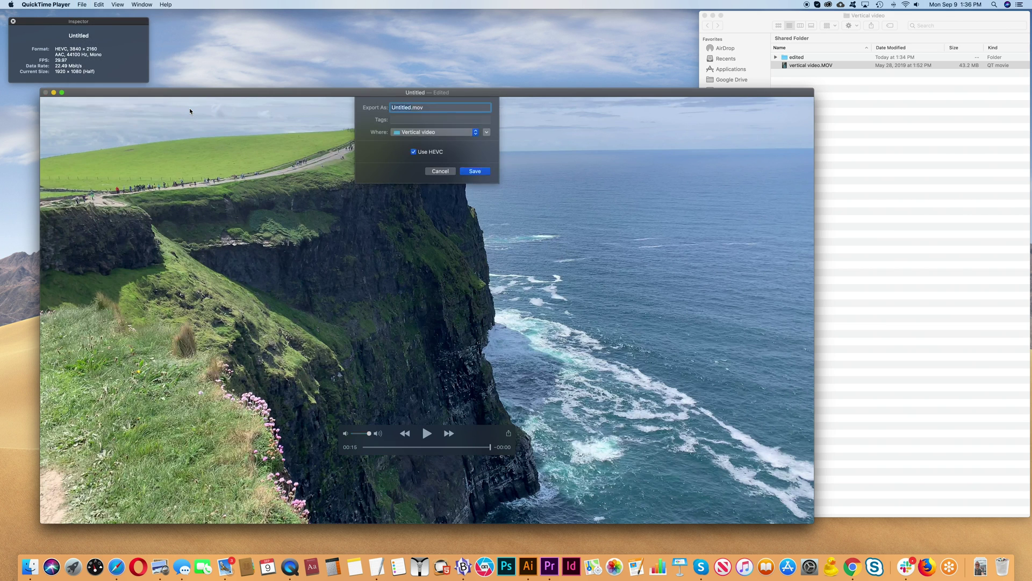
text(horizontal video)
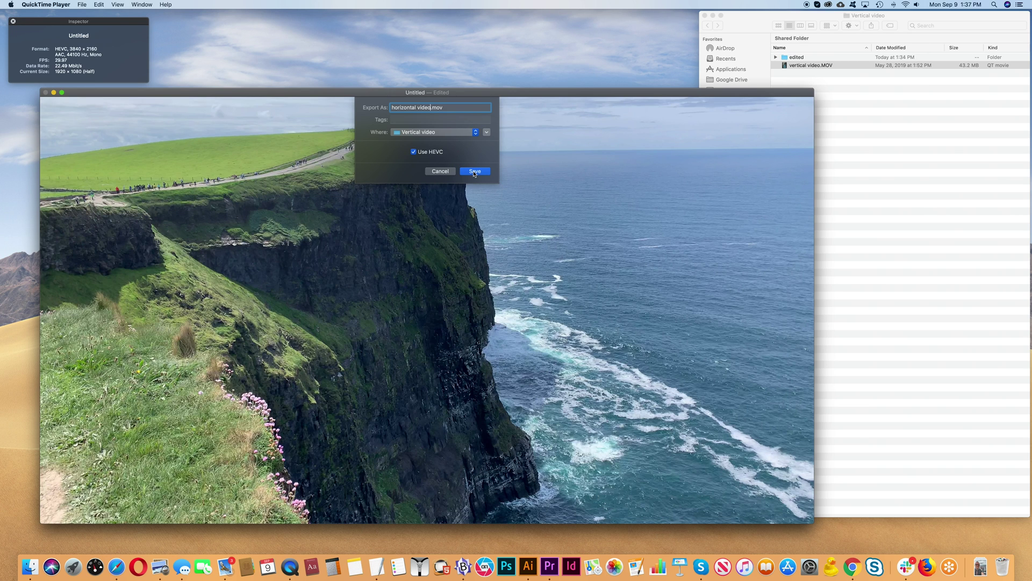
click(474, 171)
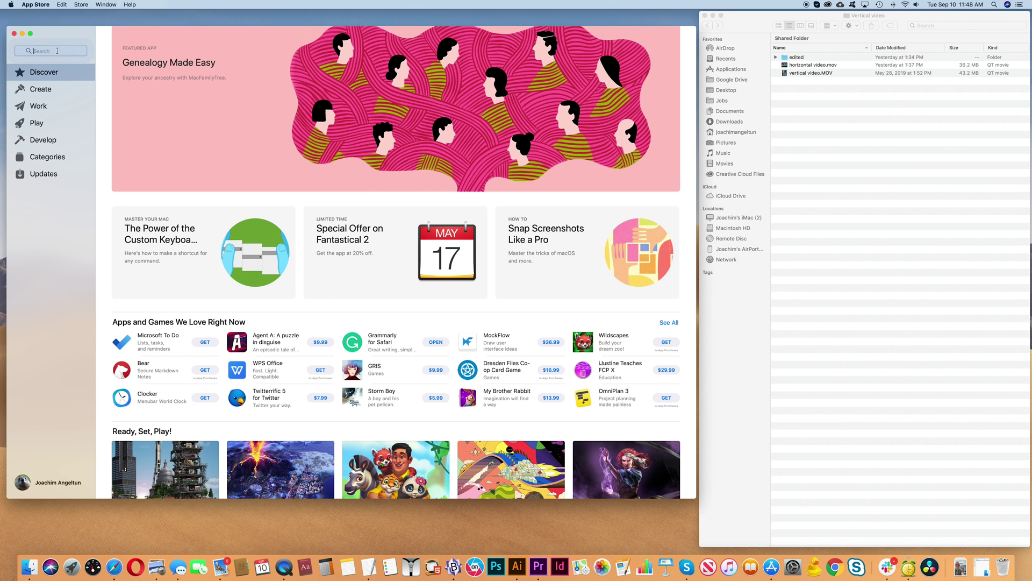
Search the App Store for 'davinci resolve' to reach DaVinci Resolve 16.
click(57, 51)
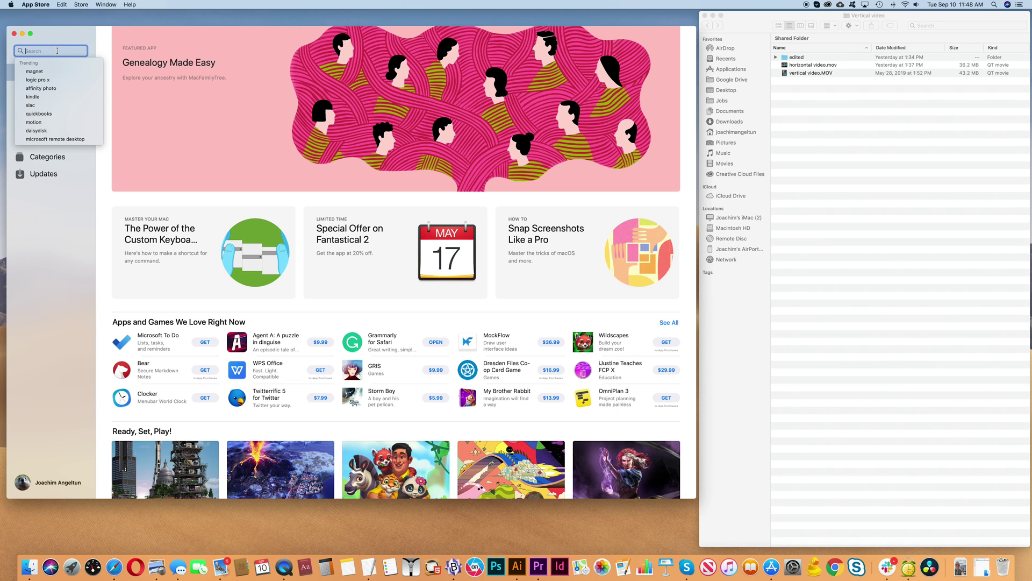
text(davin)
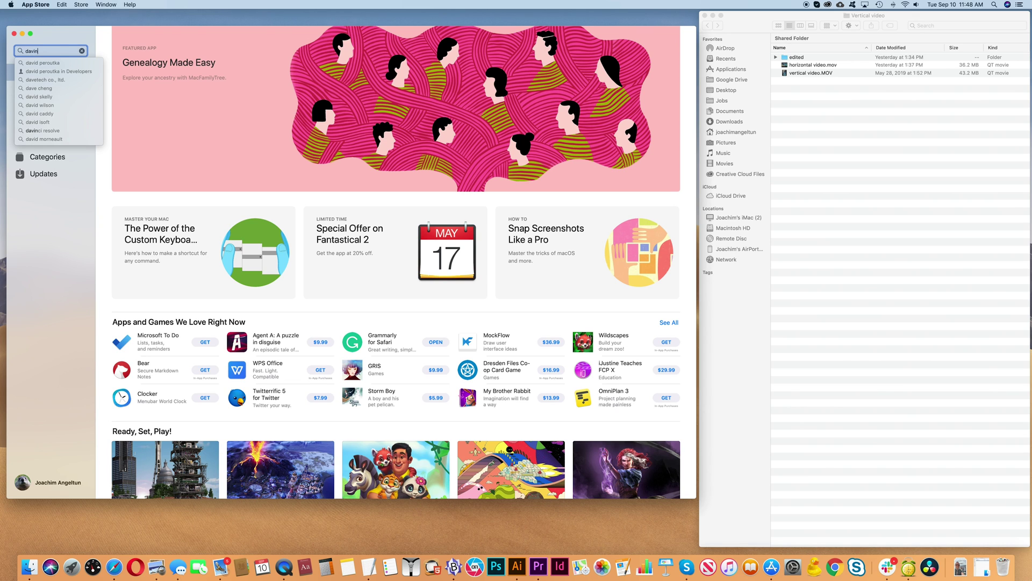
text(ci)
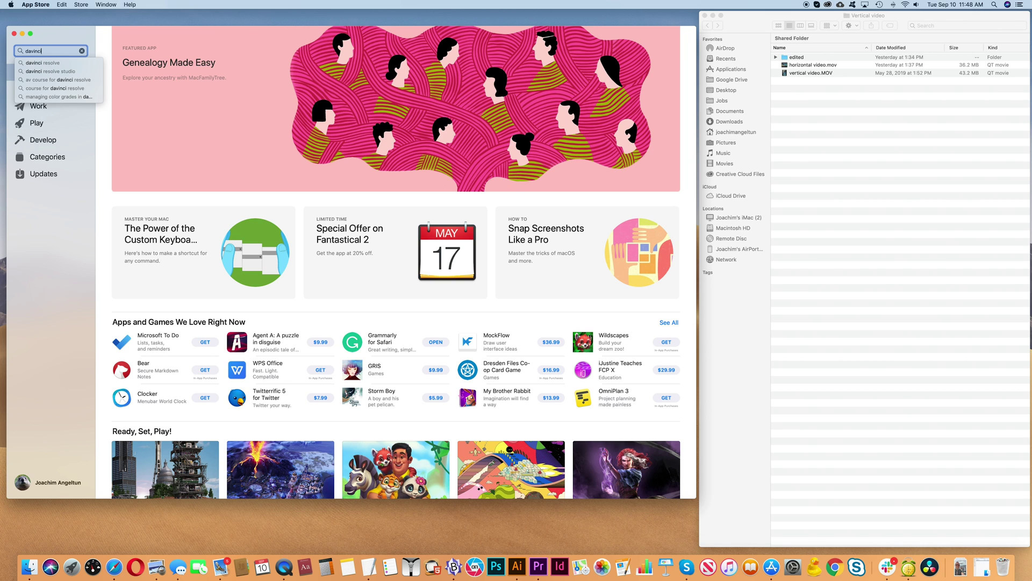
click(52, 63)
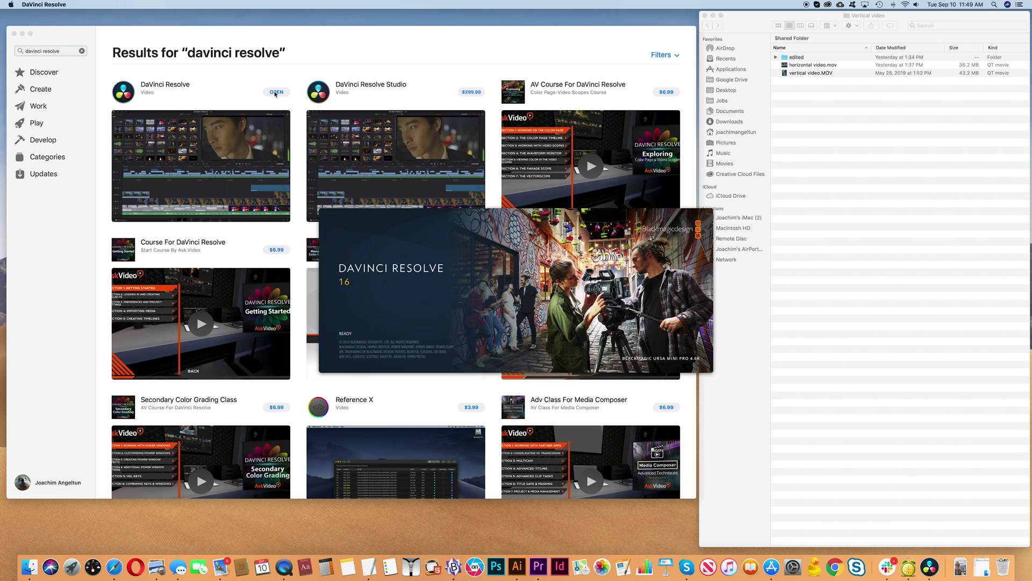
Create a new project named 'Vertical to horizontal video'.
click(598, 450)
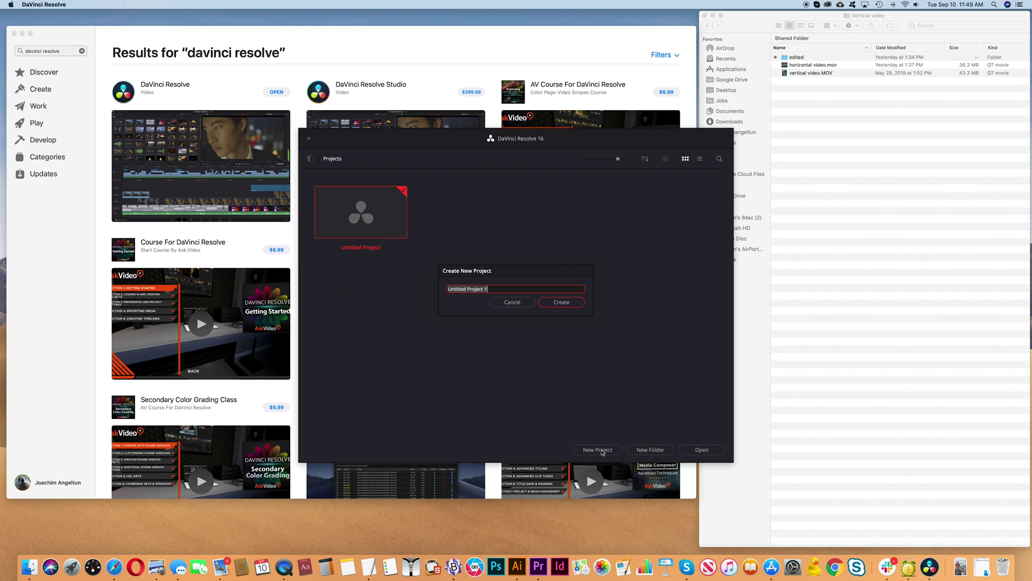
text(Vertical to horizontal video)
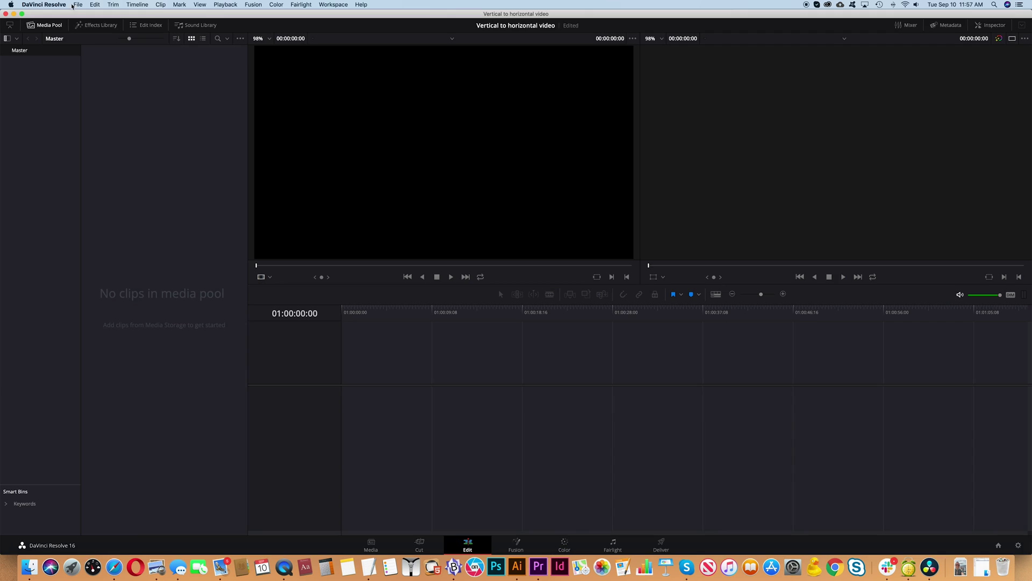
click(56, 4)
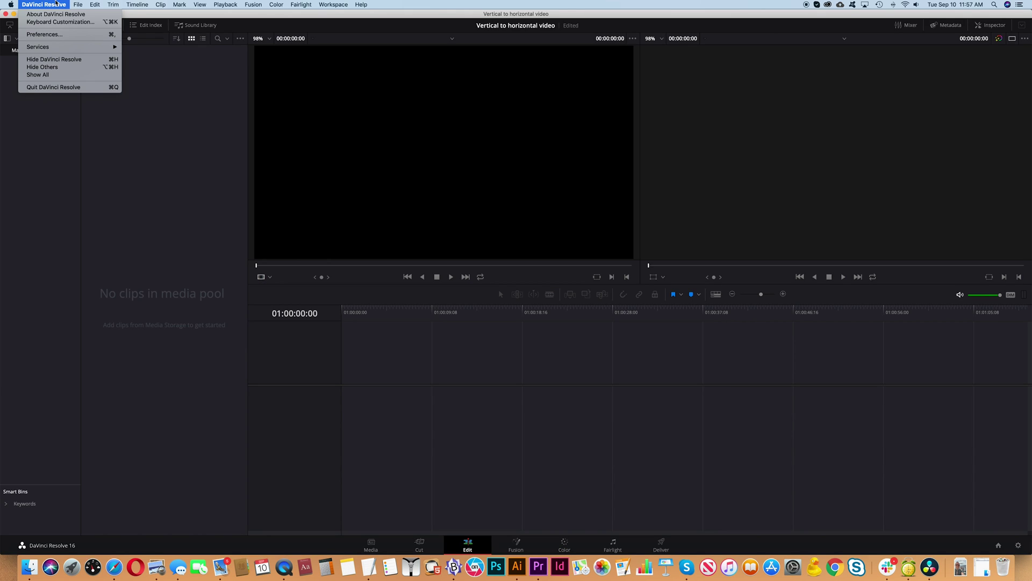
Add Macintosh HD as a media storage location in Preferences and save.
click(44, 34)
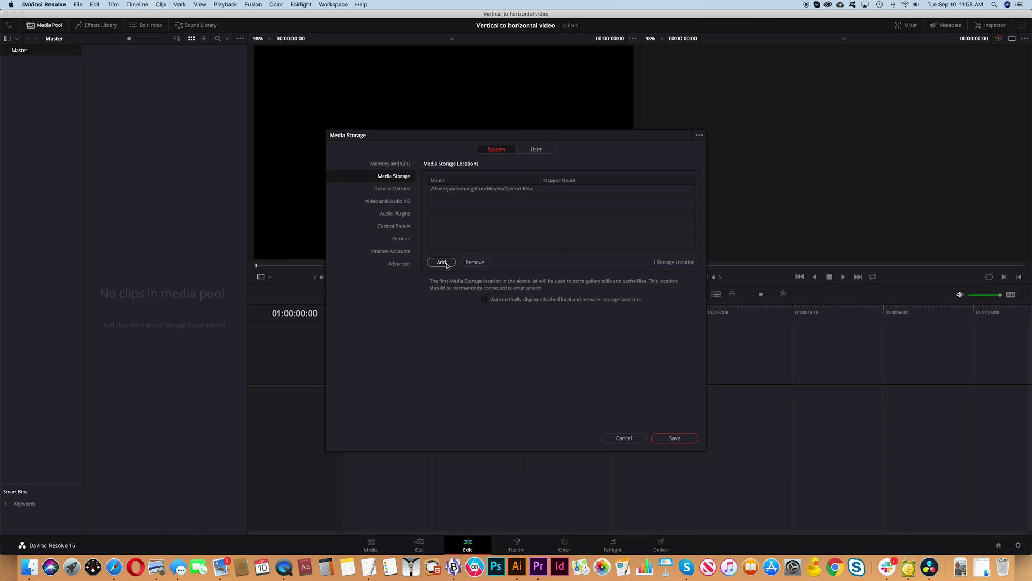
click(447, 265)
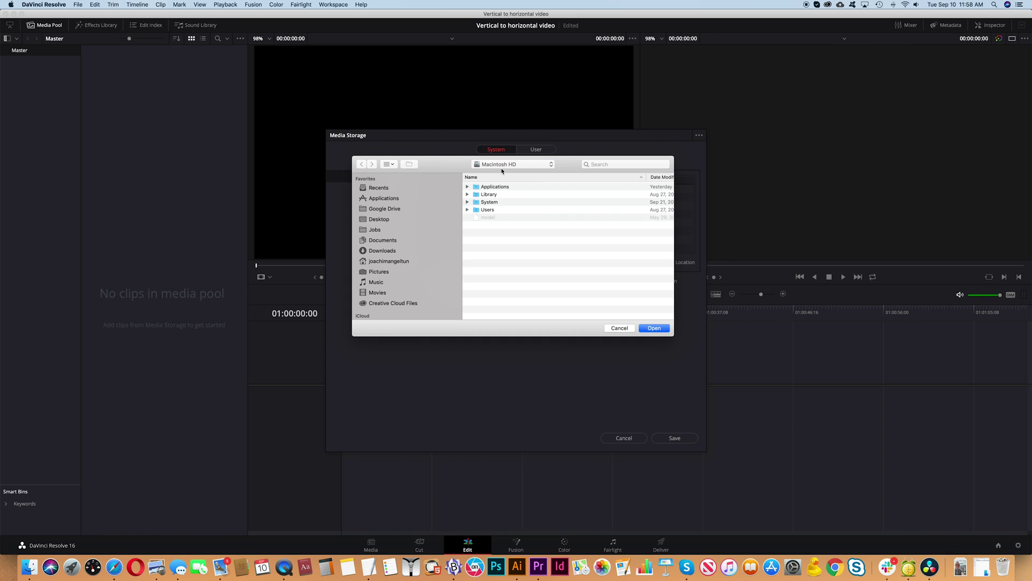
scroll(410, 240, down, 5)
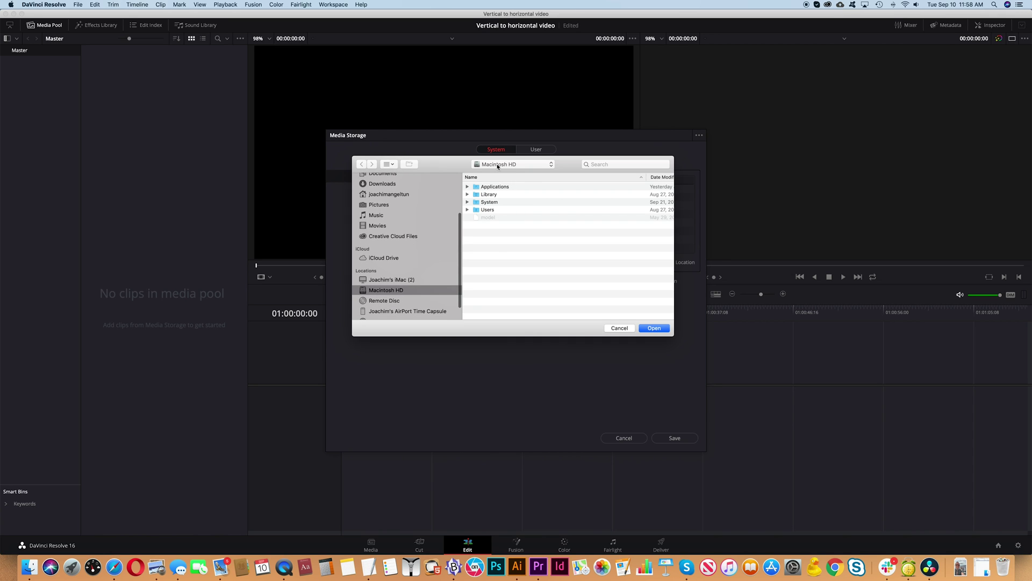
click(655, 328)
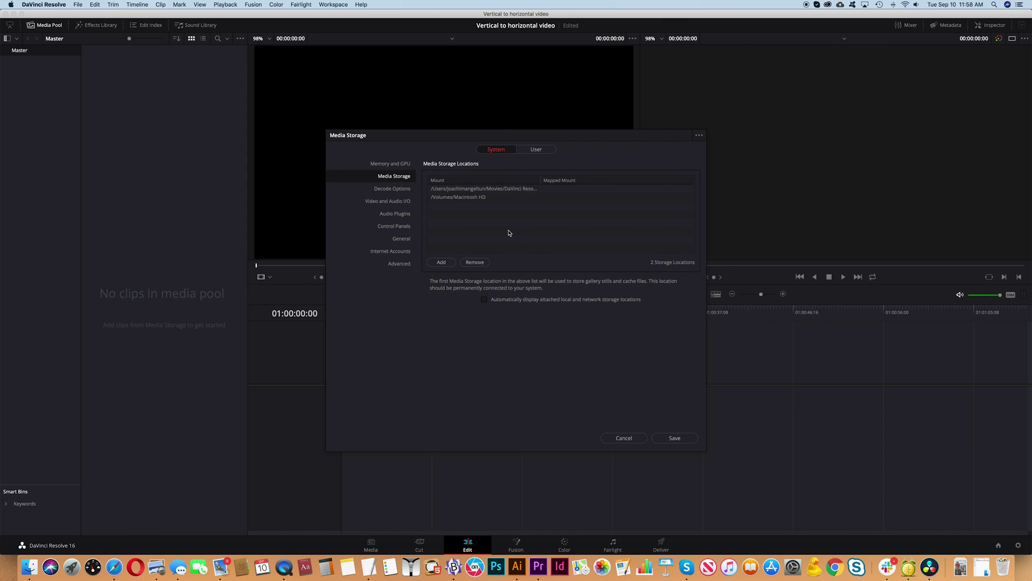
click(686, 440)
click(78, 5)
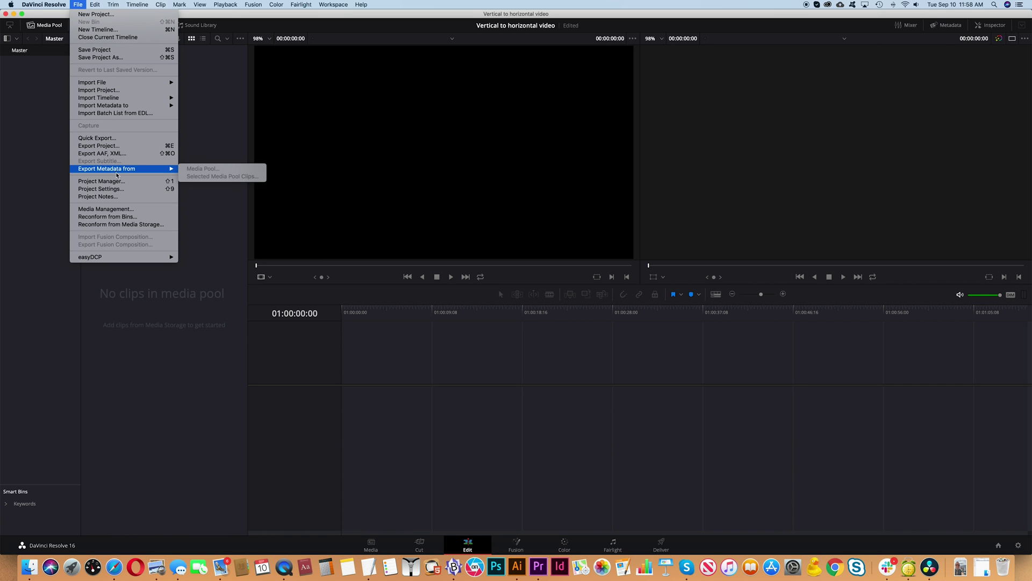
Set Master Settings to 3840 x 2160 Ultra HD with 30 fps timeline and playback rates, then save.
click(100, 188)
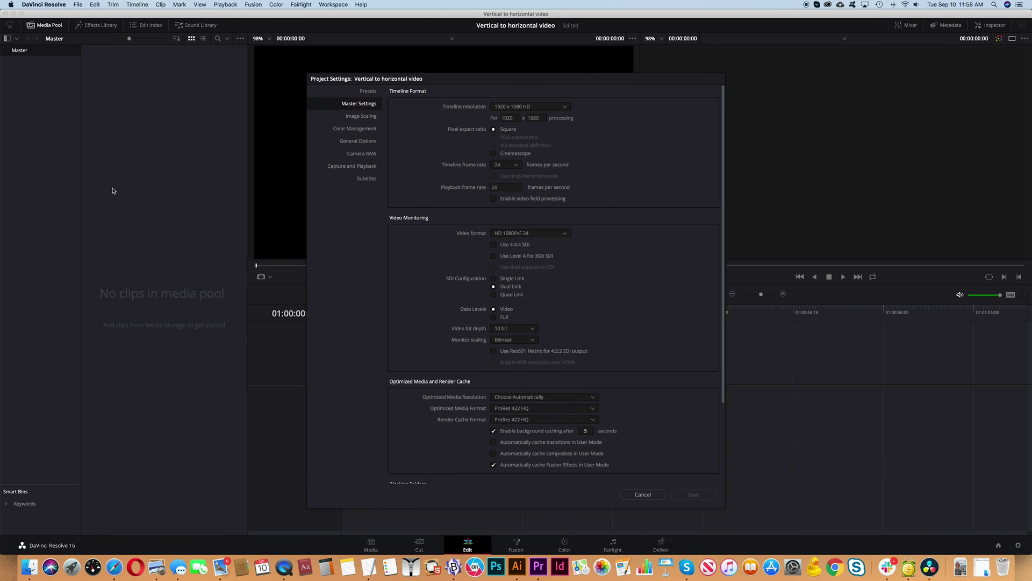
click(539, 109)
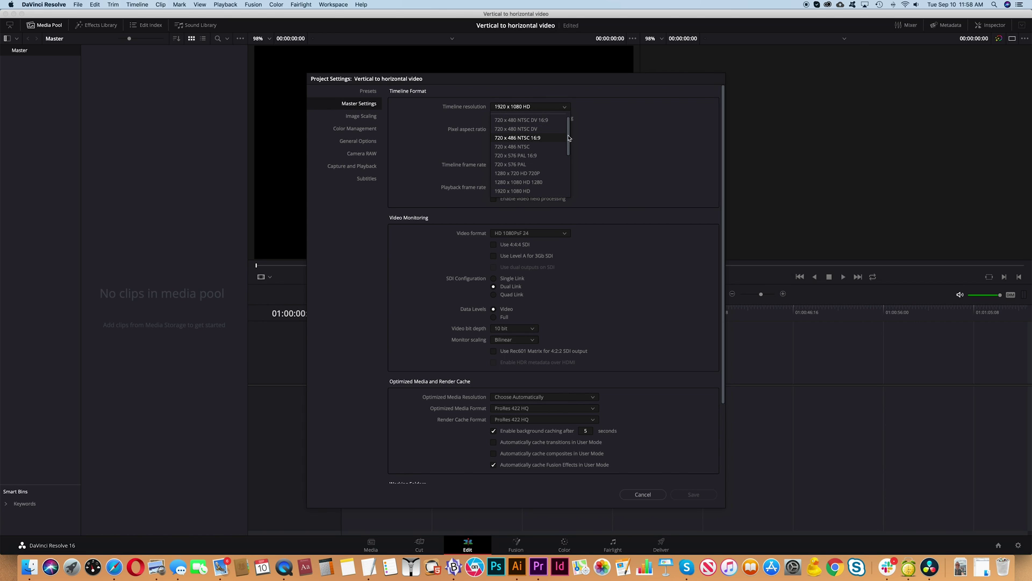
drag(570, 139, 569, 148)
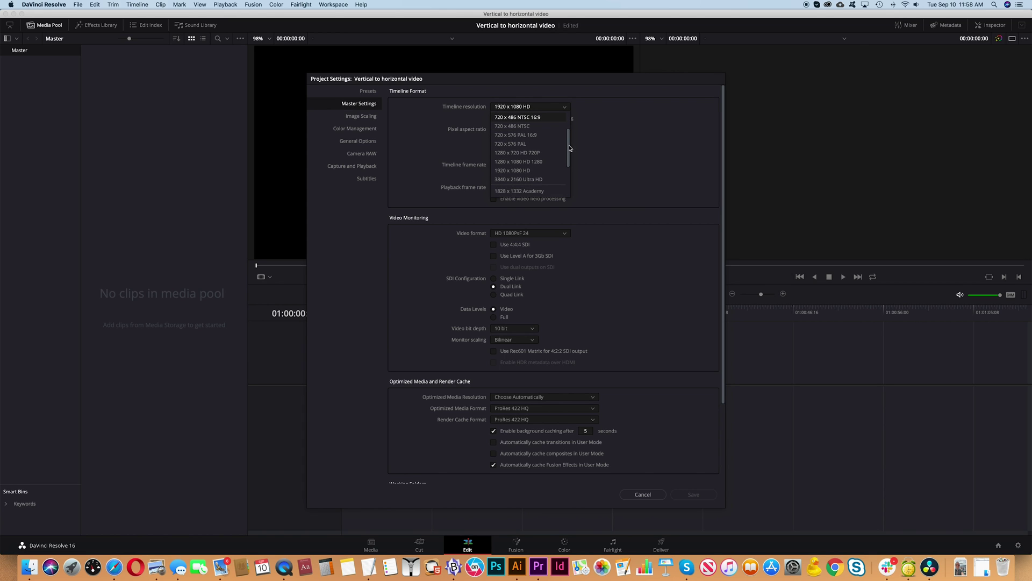
click(528, 183)
click(517, 166)
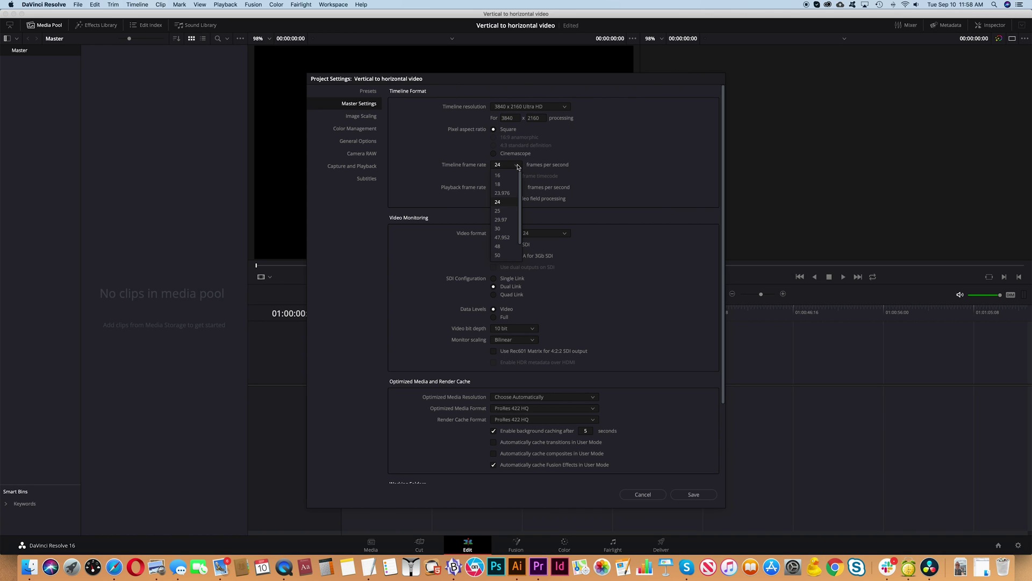
click(506, 228)
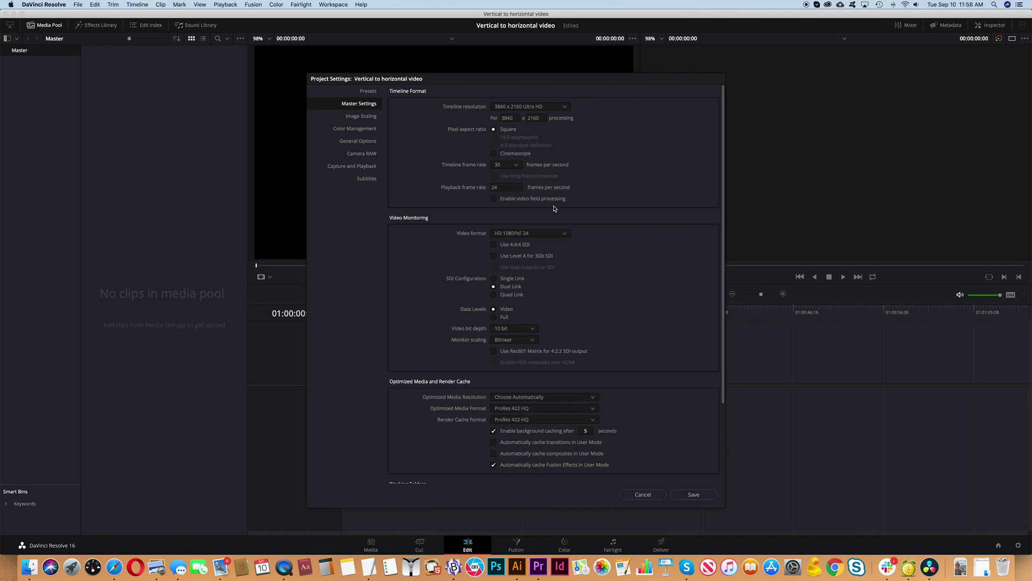
click(506, 188)
text(30)
key(Return)
click(693, 494)
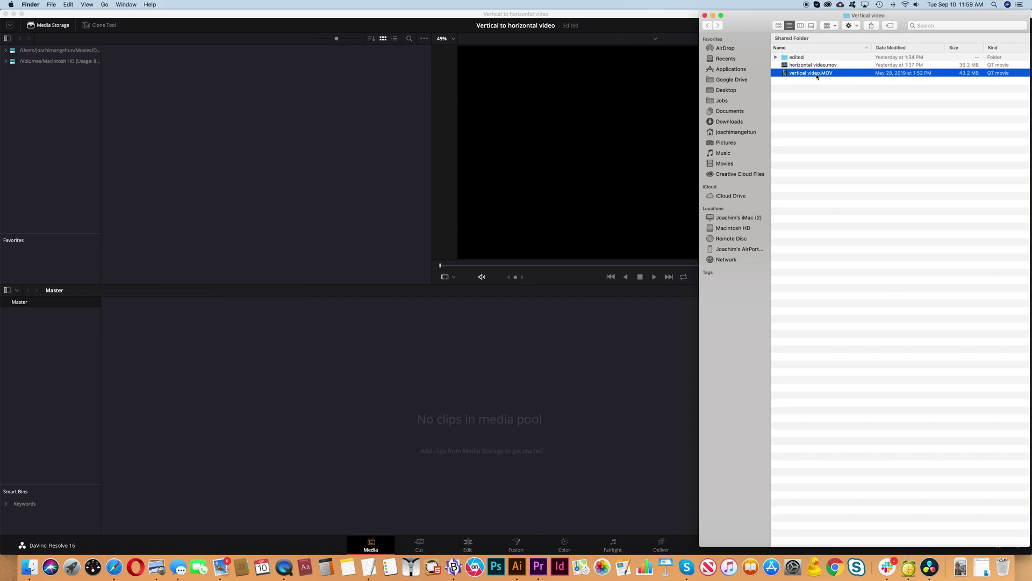
Import vertical video.MOV into the Media Pool and place it on a new timeline on the Edit page.
drag(811, 73, 412, 394)
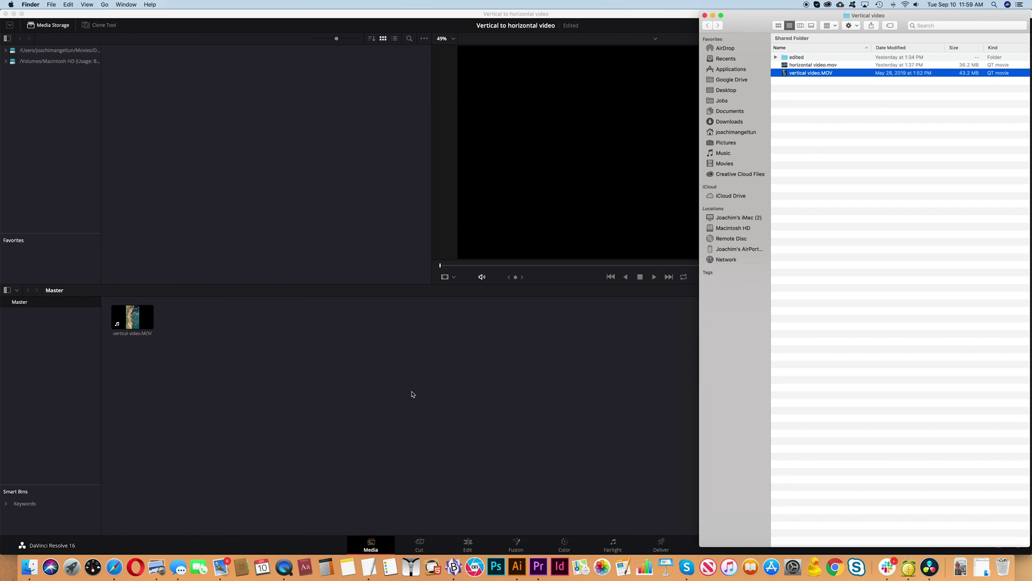
click(417, 389)
click(471, 544)
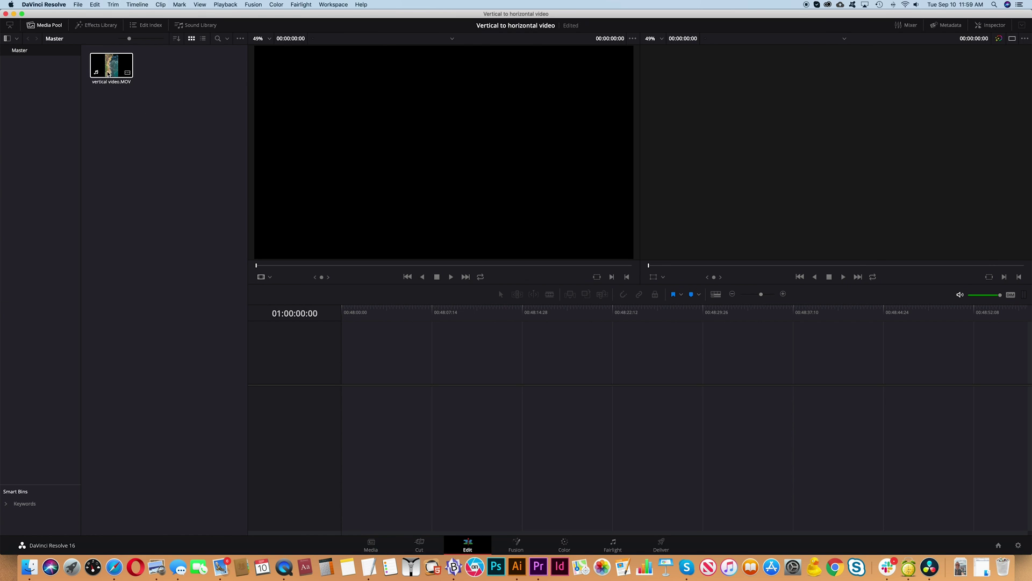
drag(108, 73, 345, 439)
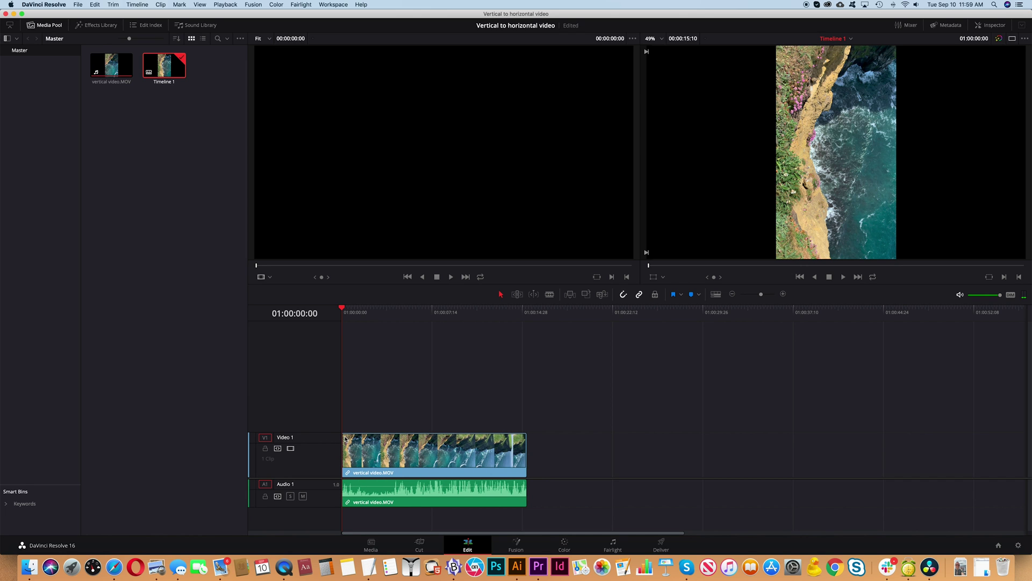
Change the clip's Image Orientation to 0° in Clip Attributes and scrub to confirm the landscape frame.
right_click(466, 450)
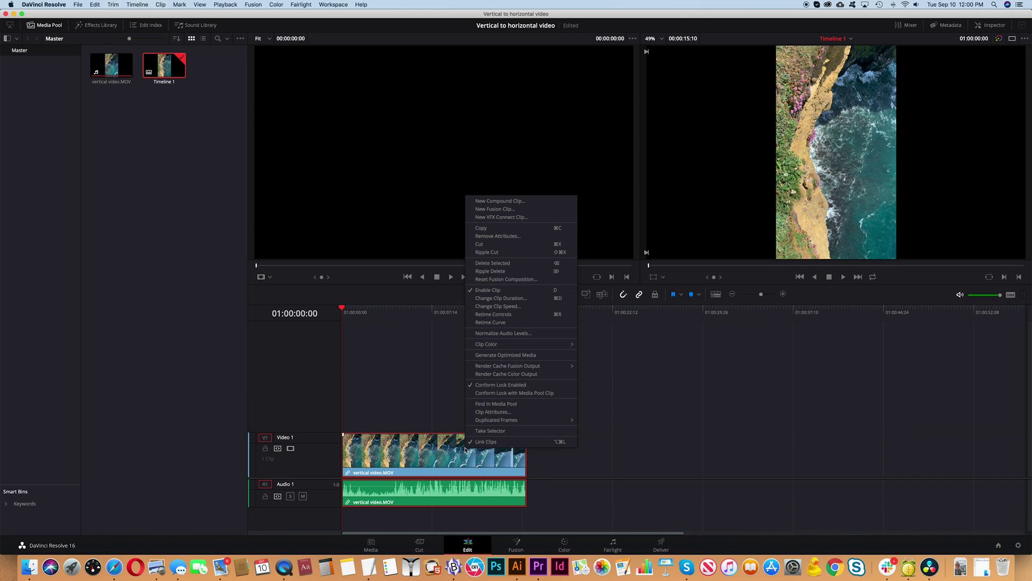
click(512, 415)
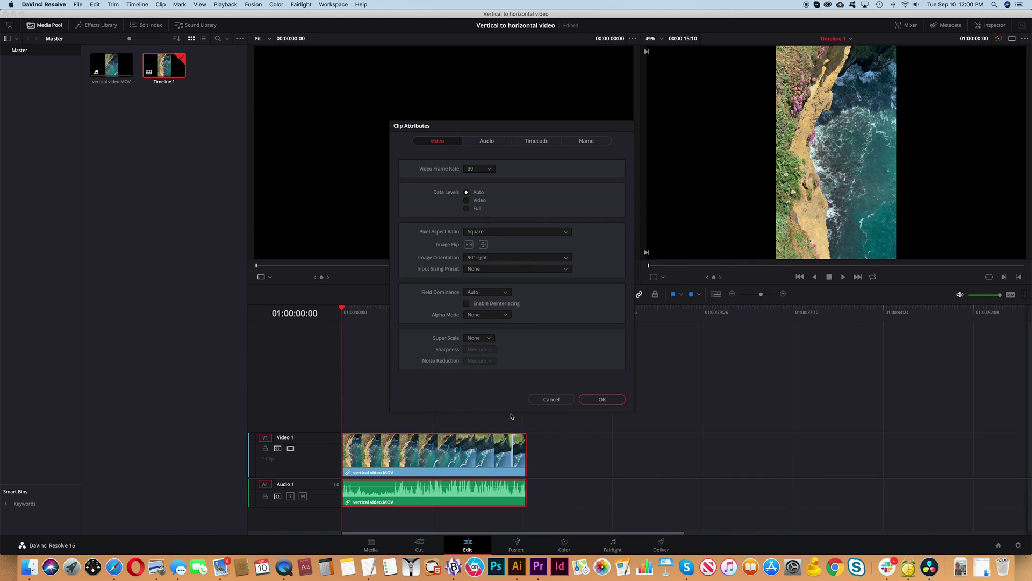
click(495, 261)
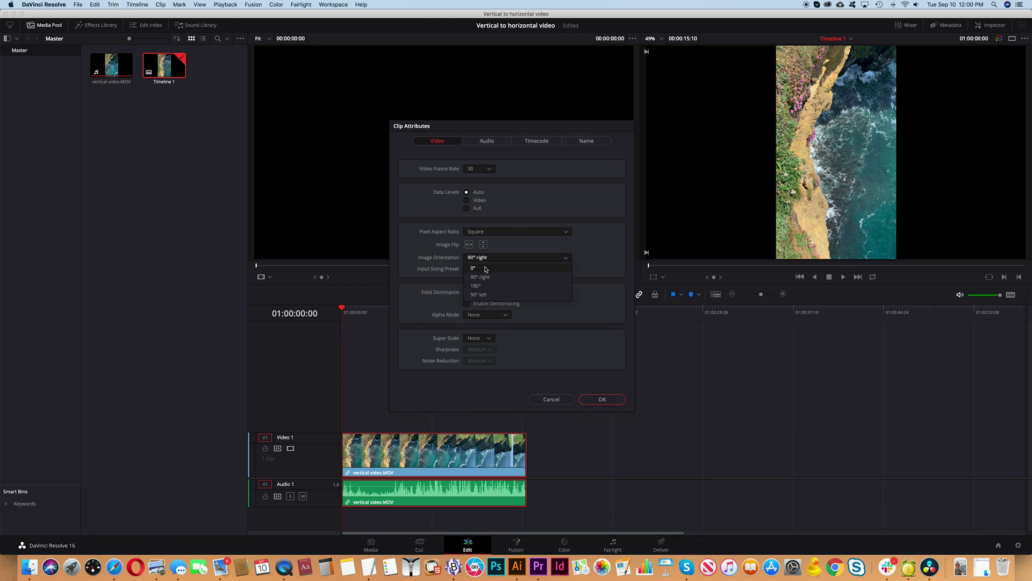
click(486, 269)
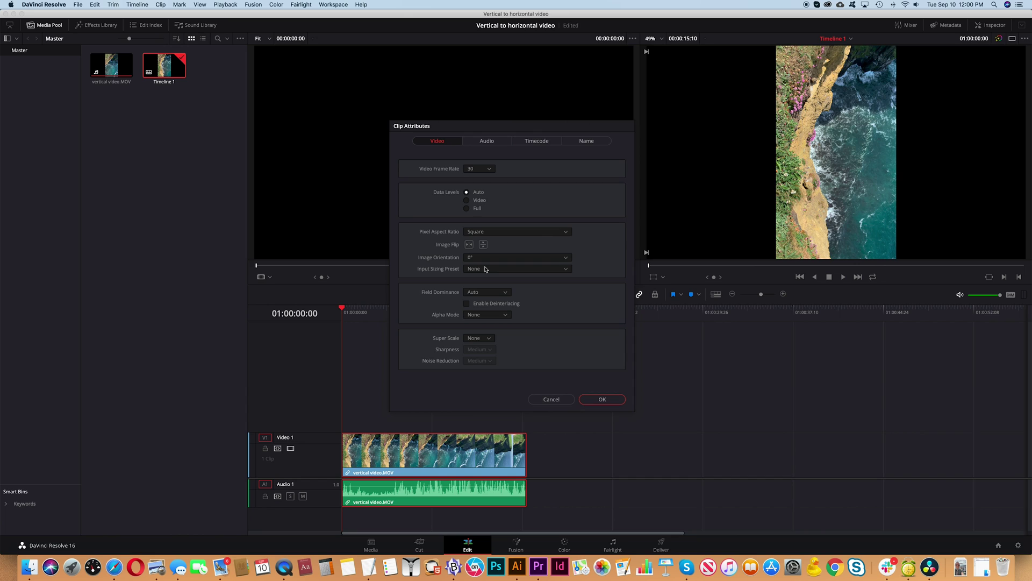
click(614, 403)
drag(352, 312, 514, 317)
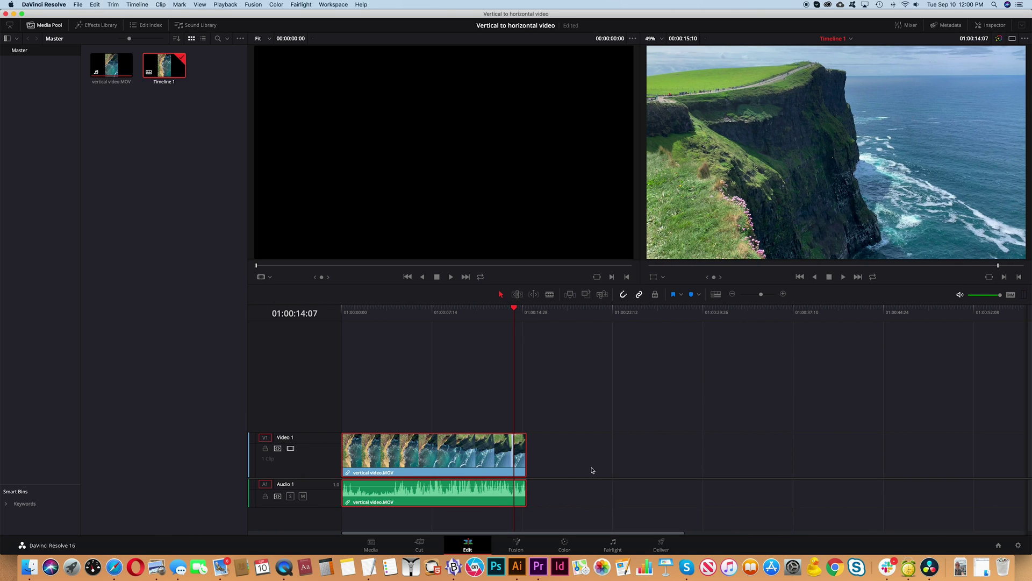
On the Deliver page, name the export 'Vertical to horizontal (DaVinci)'.
click(662, 544)
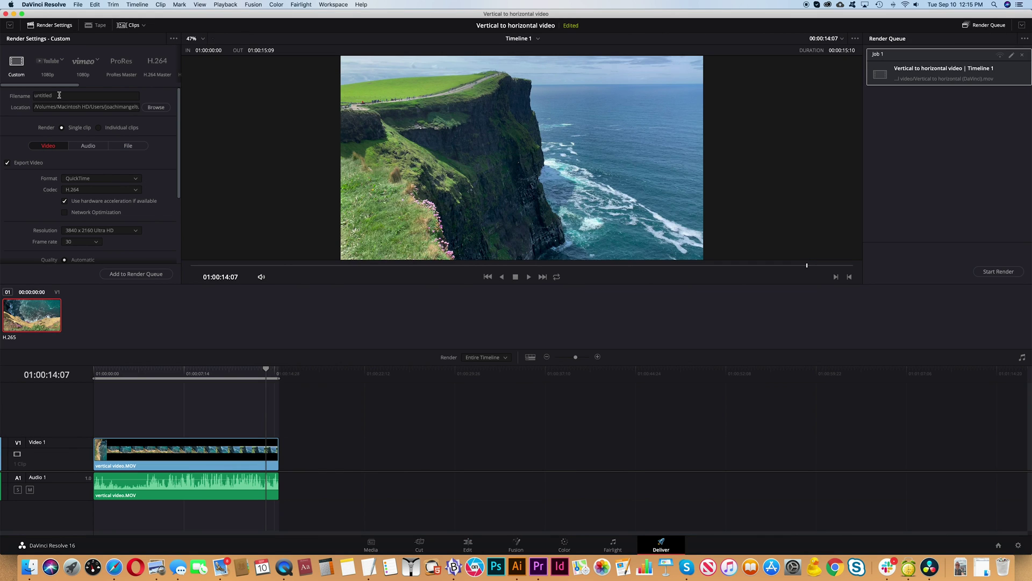
click(59, 96)
text(Vertical to horizontal ()DaVinci)
key(Return)
Set the video codec to H.265 and restrict quality to 22500 Kb/s.
click(99, 192)
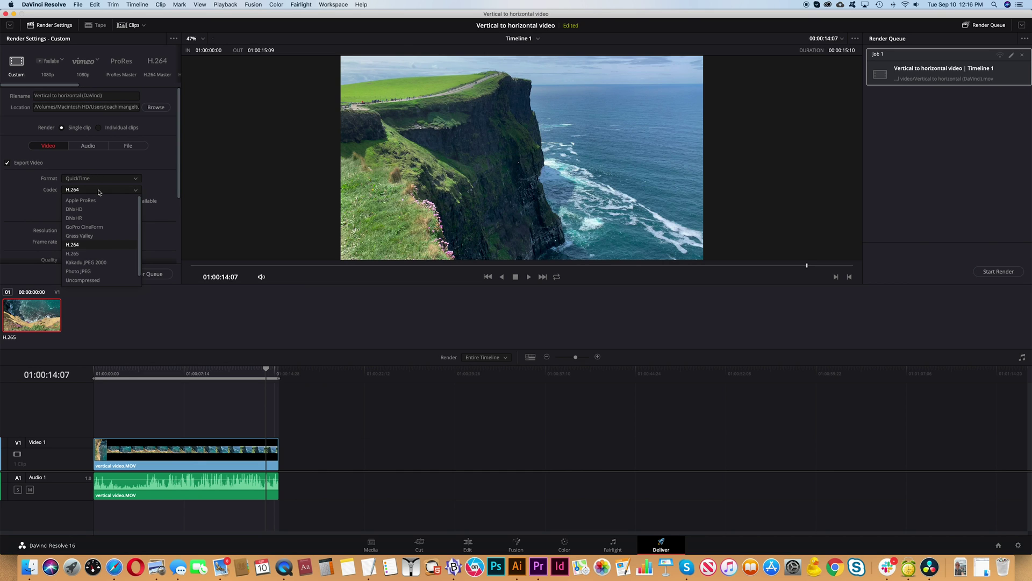
click(83, 254)
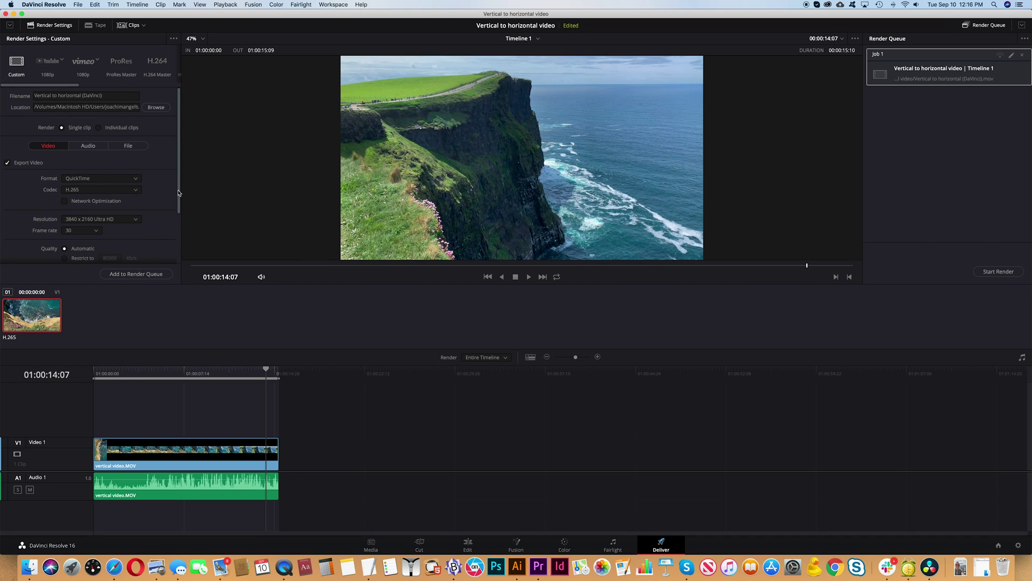
drag(181, 193, 181, 226)
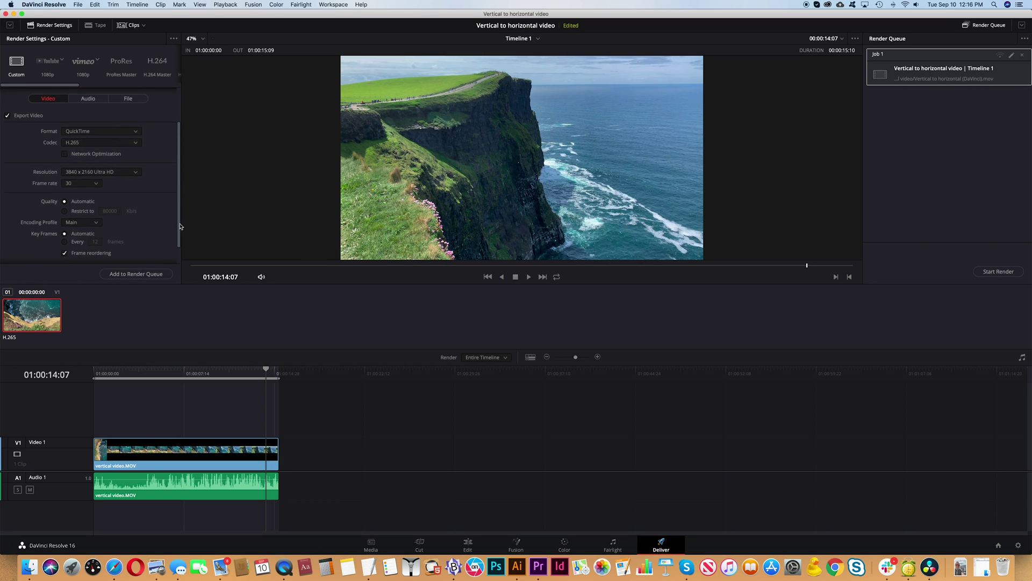
click(64, 212)
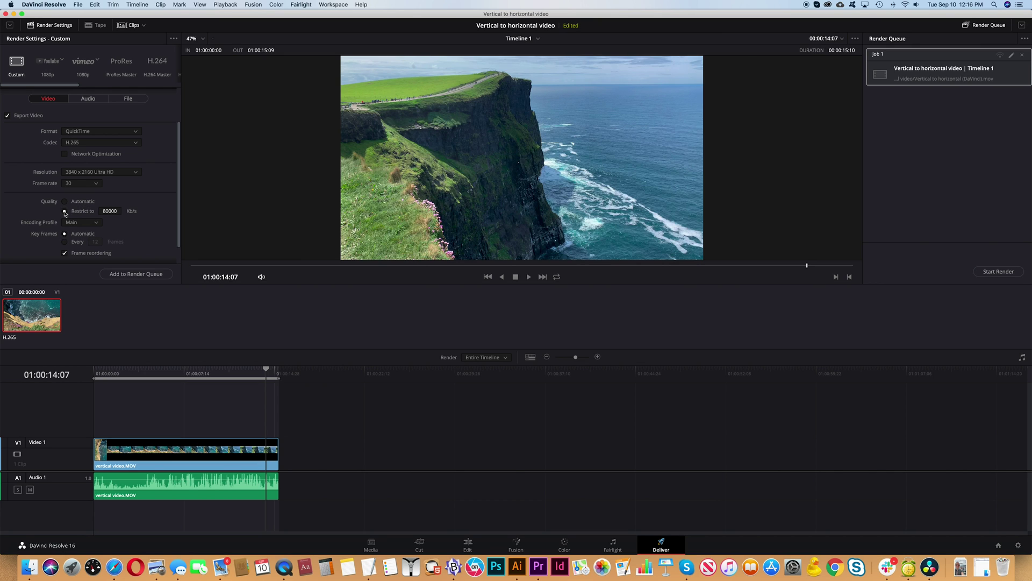
click(110, 211)
double_click(109, 211)
text(20)
text(500)
click(89, 99)
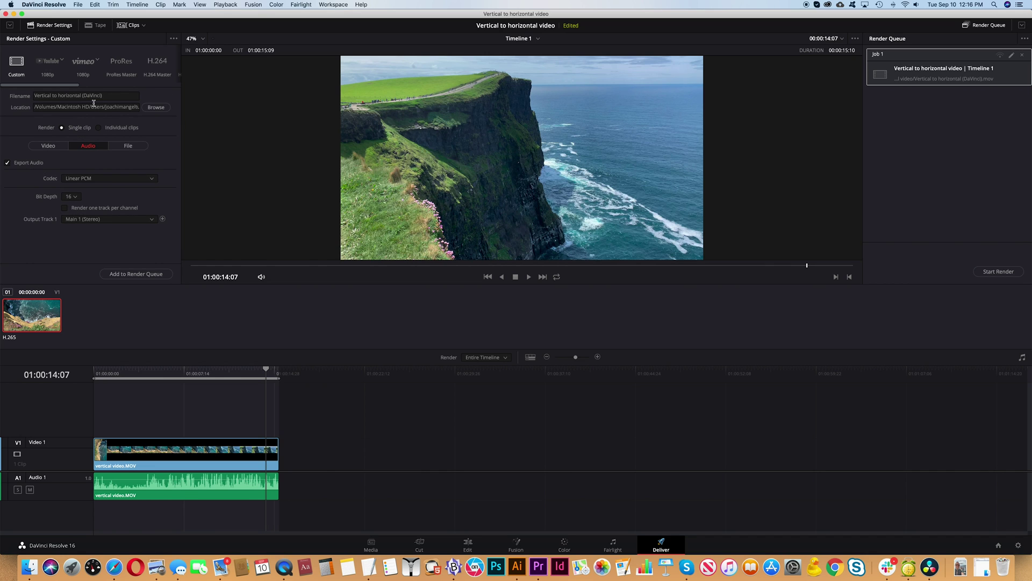
Set the audio codec to AAC and start rendering the timeline.
click(91, 180)
click(78, 199)
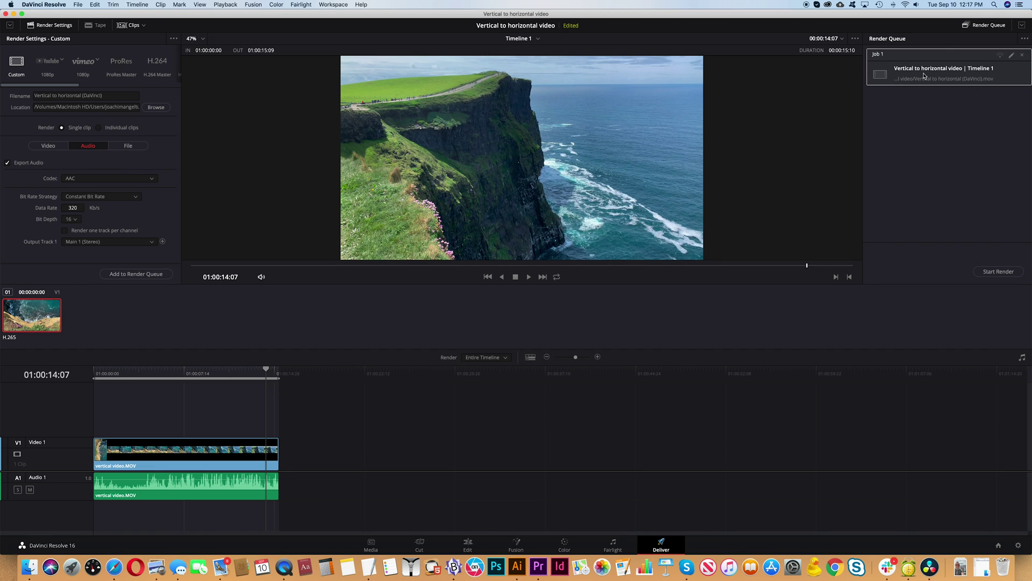
click(1002, 272)
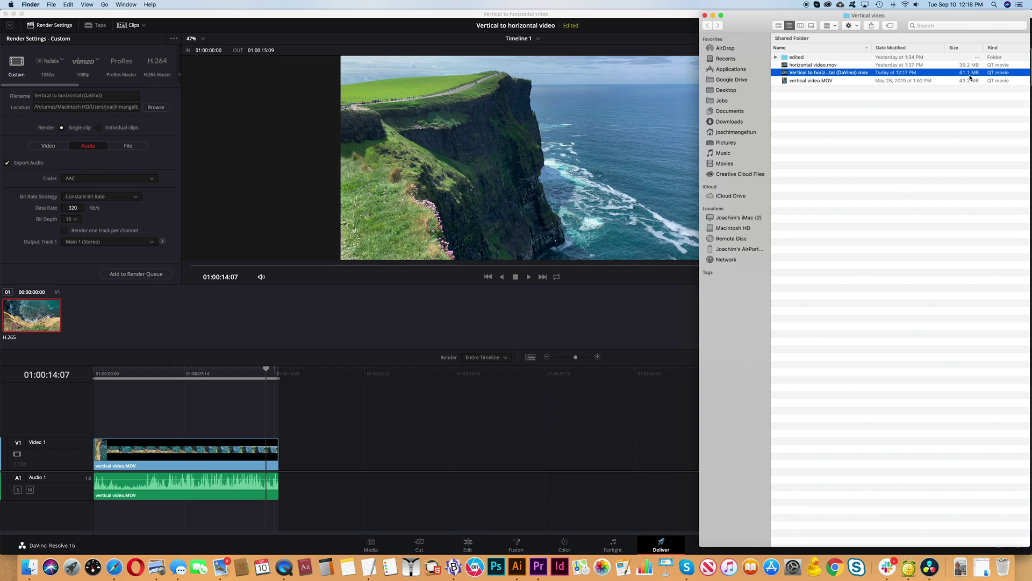
Open Vertical to horizontal (DaVinci).mov in QuickTime Player and show its format info.
click(844, 82)
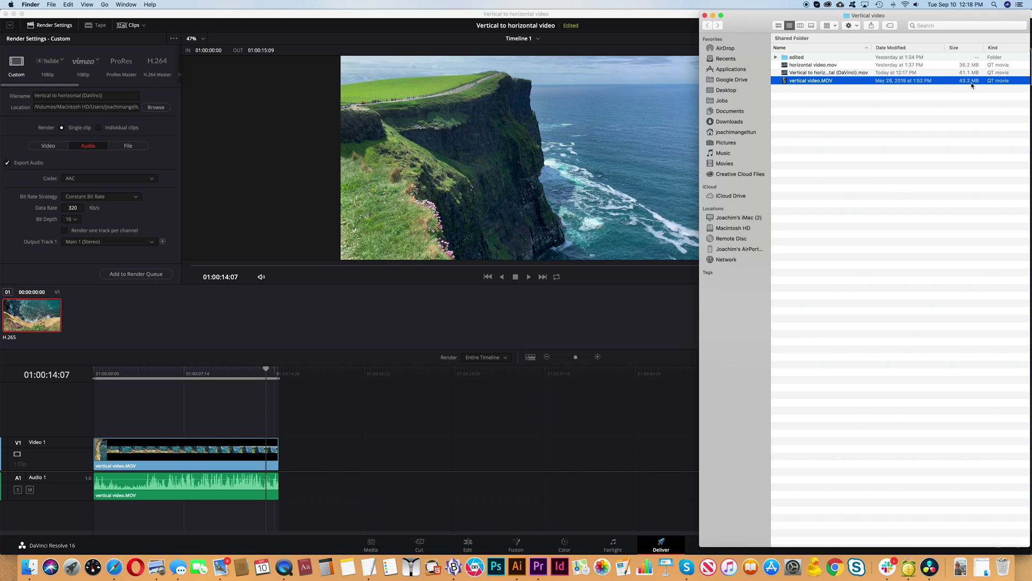
double_click(808, 73)
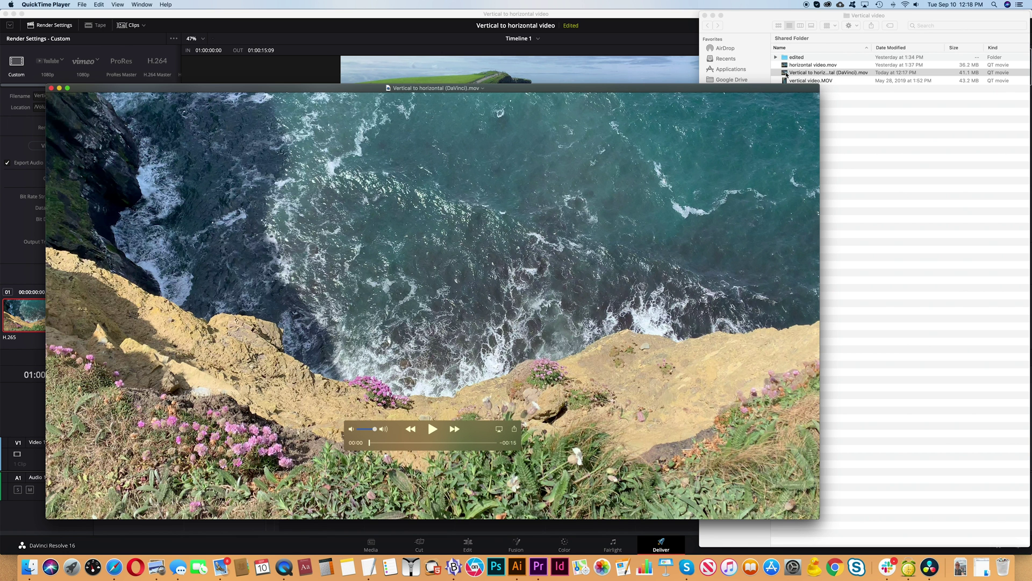
key(super+i)
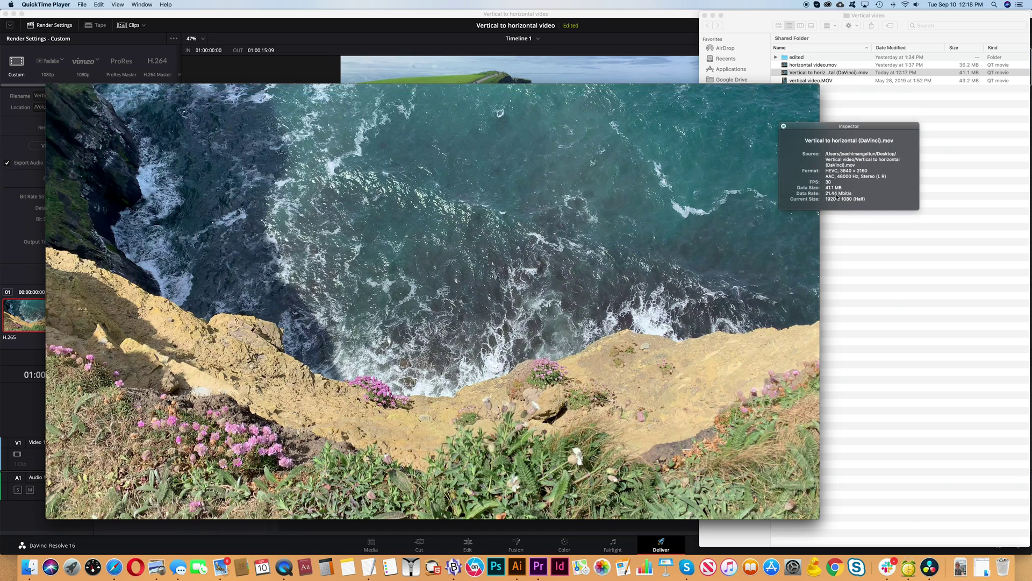